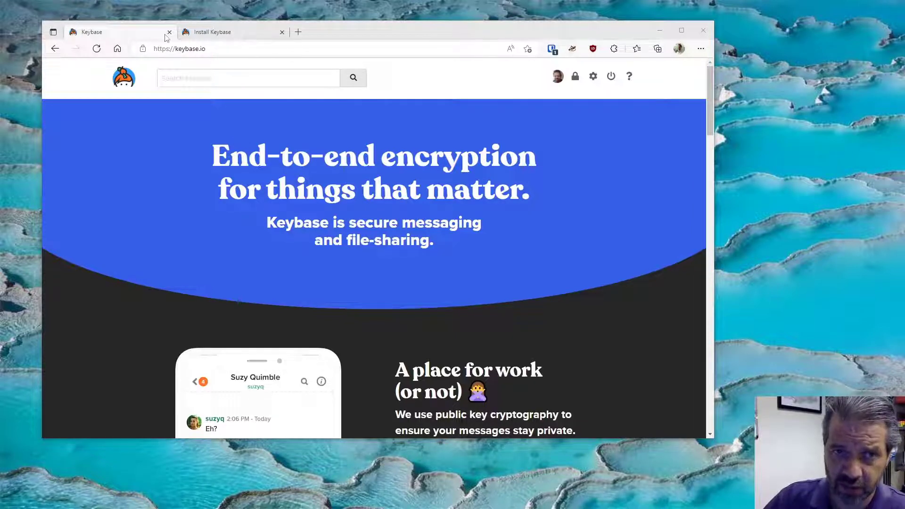
# - Look over the account's own Keybase profile with its followers, and the Install Keybase download page
pyautogui.click(557, 76)
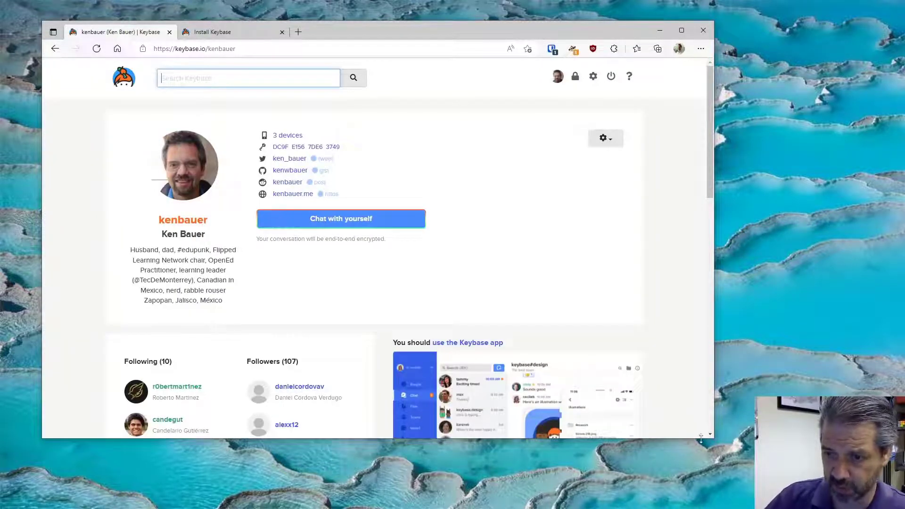
pyautogui.moveTo(713, 440); pyautogui.dragTo(750, 461)
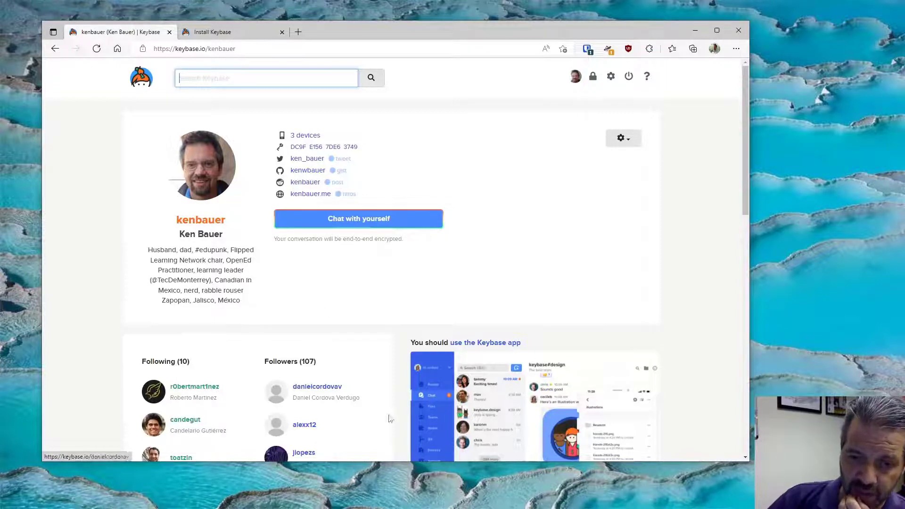
pyautogui.scroll(-3, 363, 375)
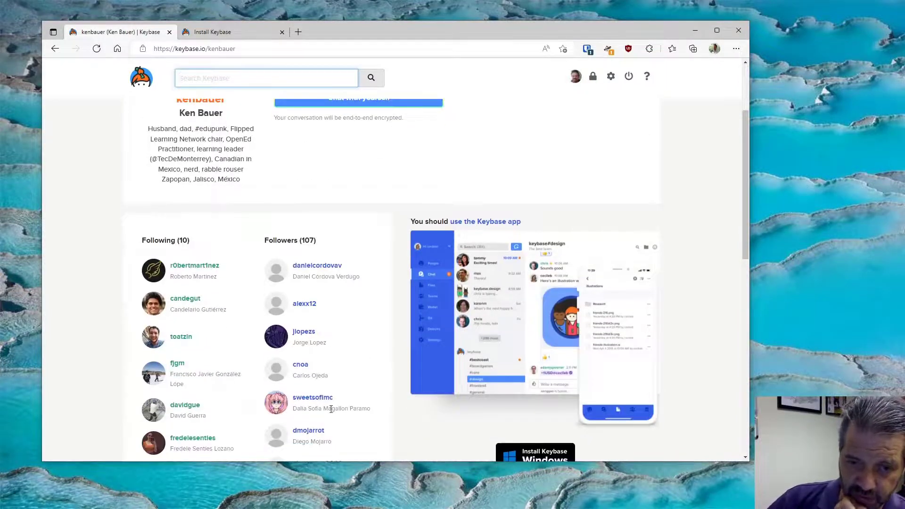
pyautogui.scroll(3, 330, 408)
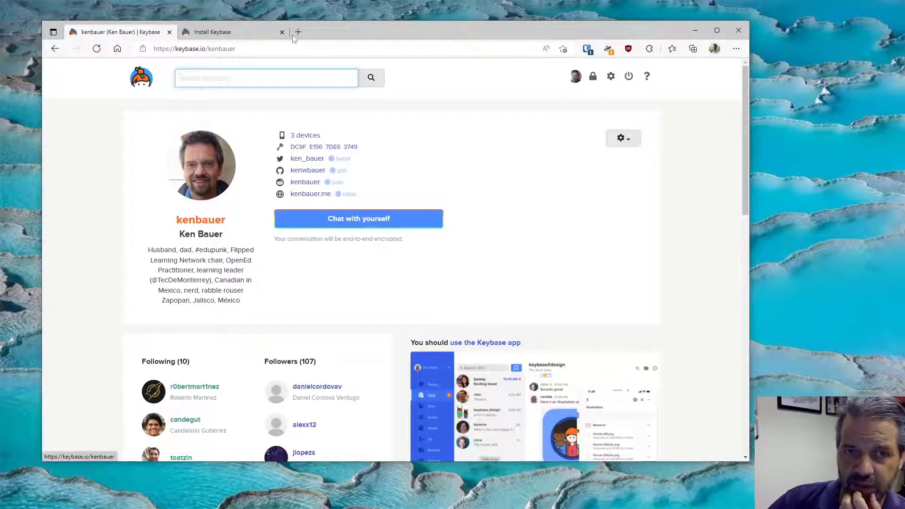
pyautogui.click(213, 34)
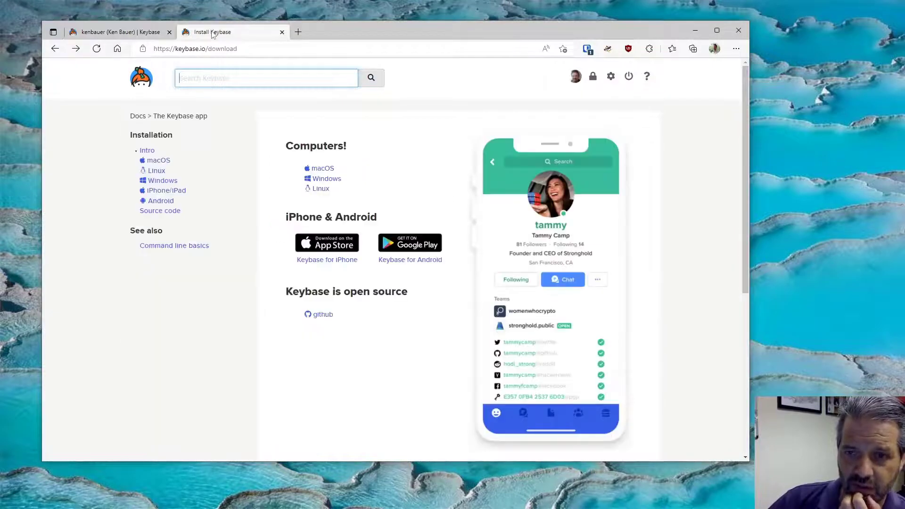
pyautogui.click(101, 33)
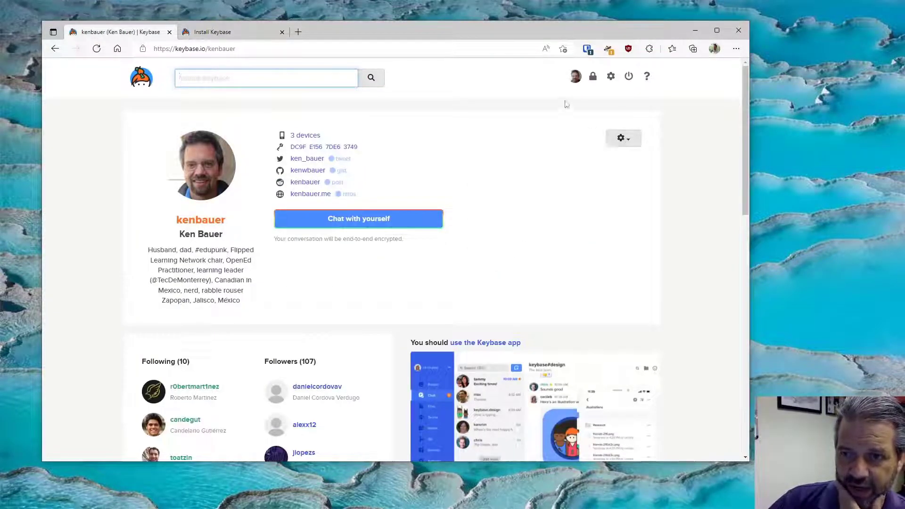
# - Examine the website's Encrypt, Decrypt and Sign pages and the linked Keybase command line documentation, ending on the Sign page
pyautogui.click(594, 81)
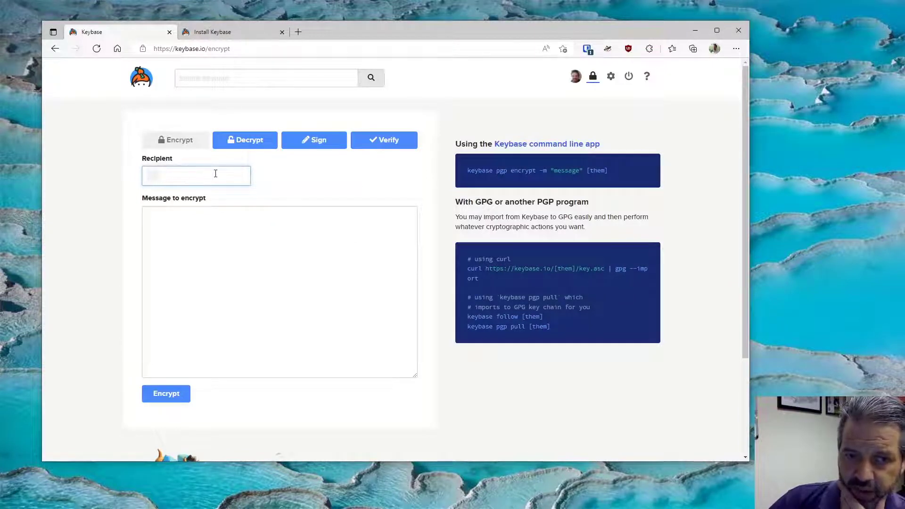
pyautogui.click(191, 254)
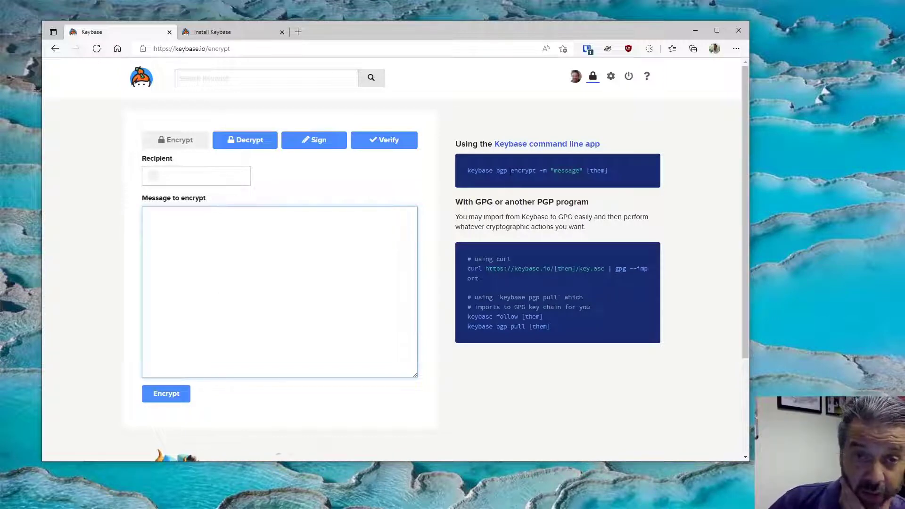
pyautogui.click(248, 140)
pyautogui.click(302, 144)
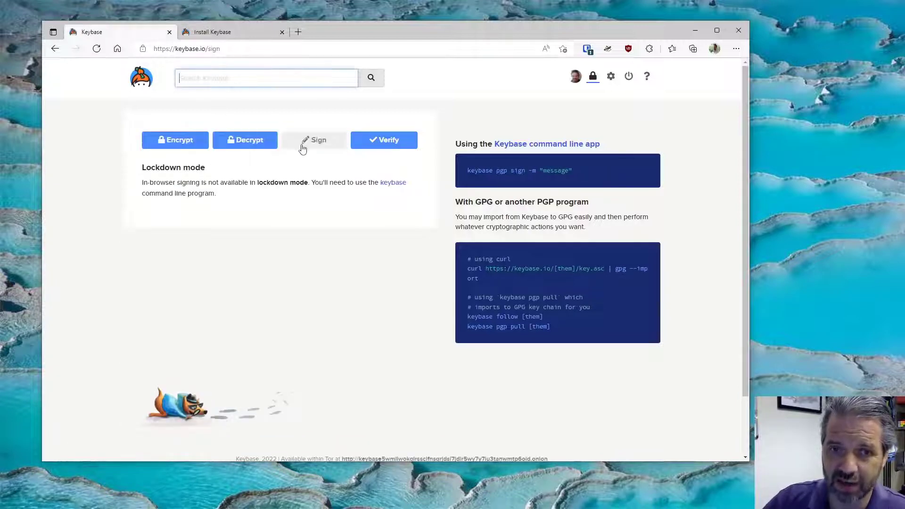
pyautogui.click(391, 184)
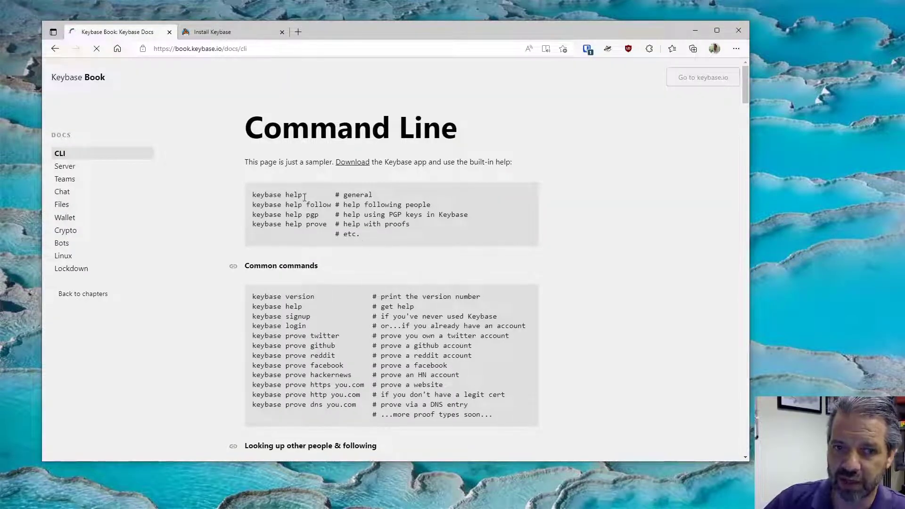
pyautogui.click(55, 48)
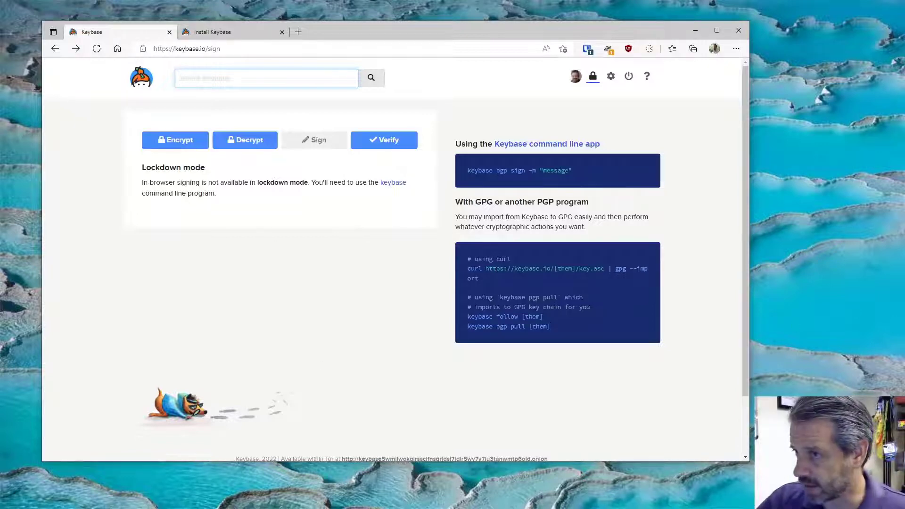
# - Switch to the Keybase desktop app and move its window lower so the browser's tabs and address stay visible
pyautogui.press('super+e')
pyautogui.press('super+shift+Right')
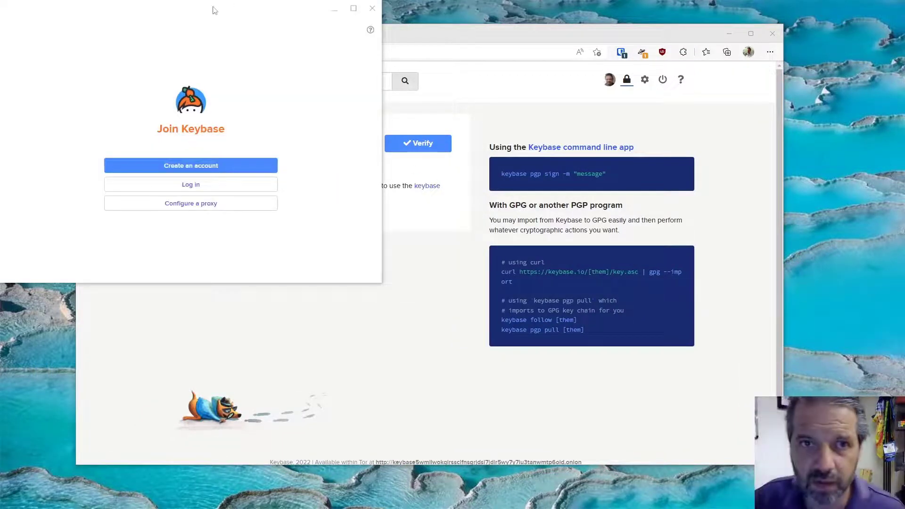
pyautogui.moveTo(212, 8); pyautogui.dragTo(250, 123)
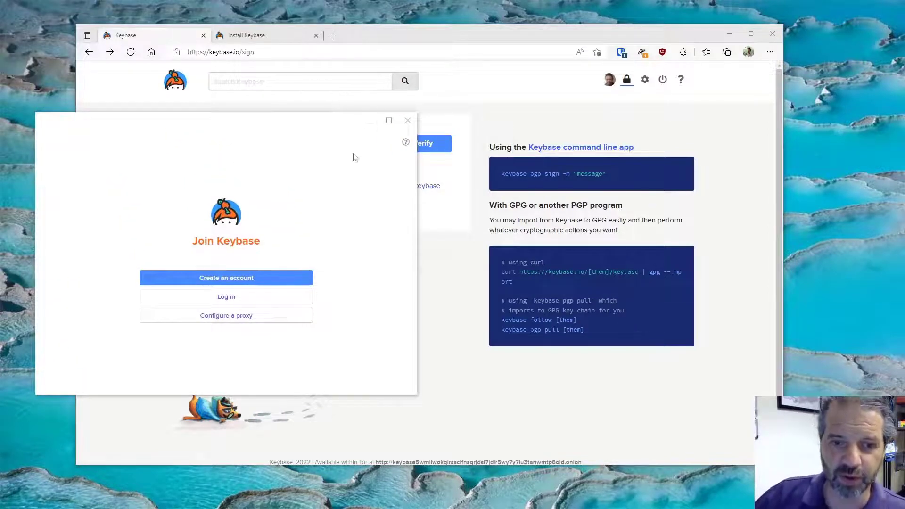
# - Log in to the Keybase desktop app with the account's username
pyautogui.click(225, 300)
pyautogui.write('ke')
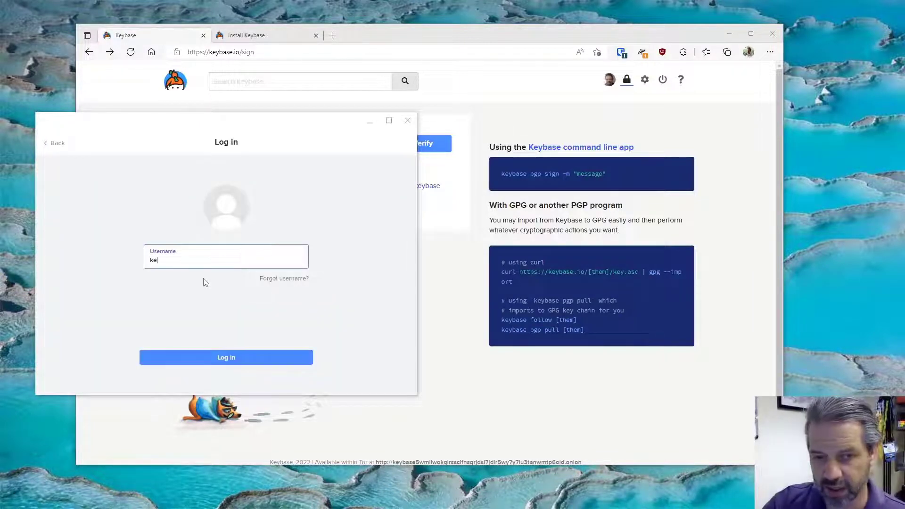
pyautogui.write('nbauer')
pyautogui.press('Return')
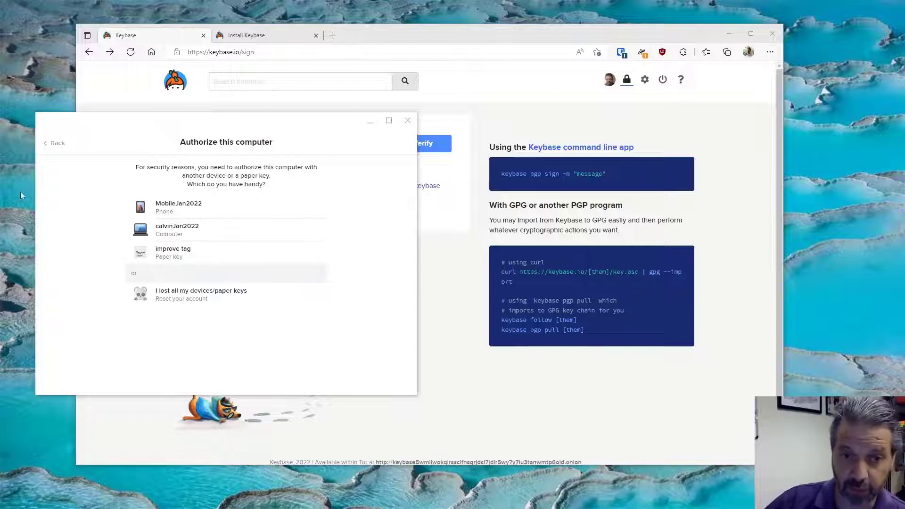
# - Authorize this computer with the phone MobileJan2022 and name the computer "Windows Work Device"
pyautogui.click(208, 204)
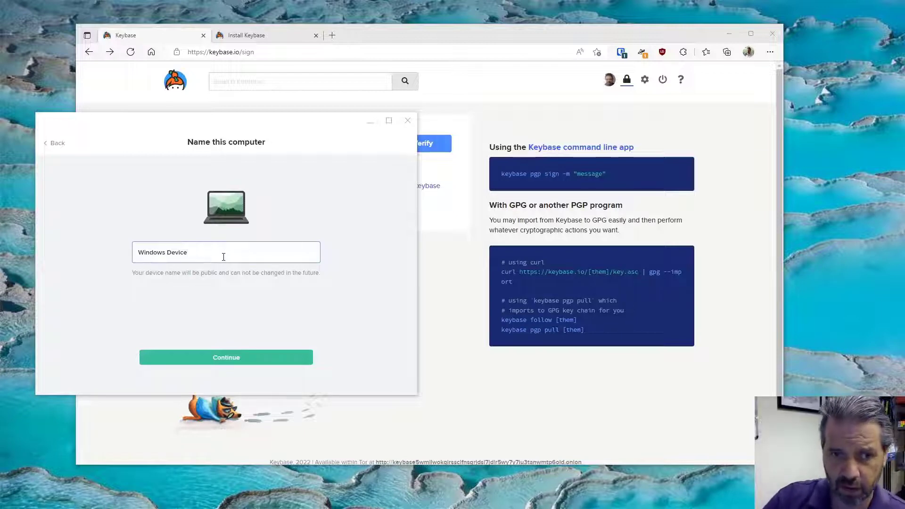
pyautogui.press('Left')
pyautogui.press('Left')
pyautogui.press('Left')
pyautogui.write('Work')
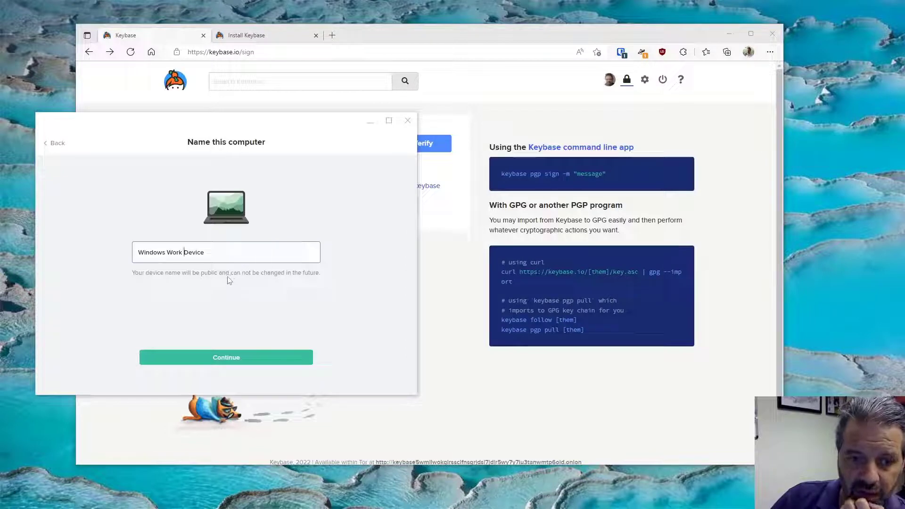
pyautogui.hotkey('ctrl', 'Left')
pyautogui.click(234, 358)
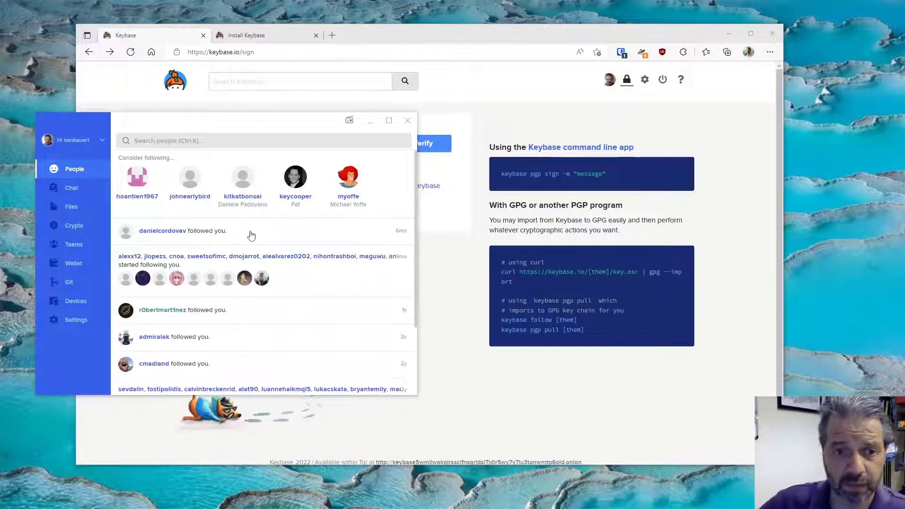
# - Look through the desktop app's crypto tools: Encrypt, Decrypt, Sign and Verify, ending on Sign
pyautogui.moveTo(198, 120); pyautogui.dragTo(184, 102)
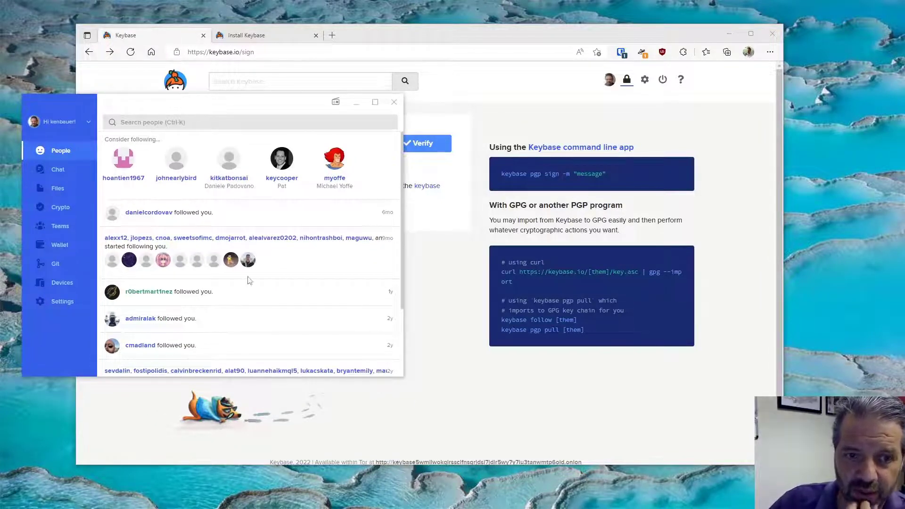
pyautogui.moveTo(175, 105); pyautogui.dragTo(182, 108)
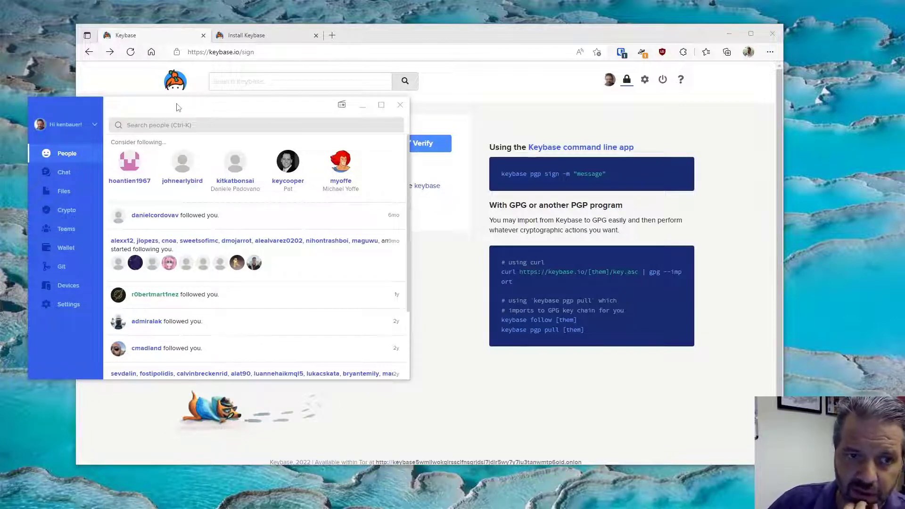
pyautogui.click(48, 208)
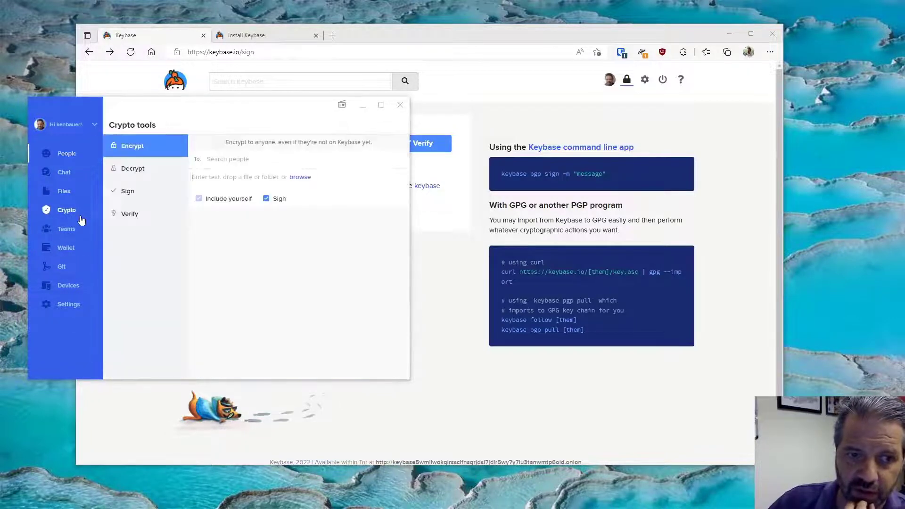
pyautogui.click(132, 168)
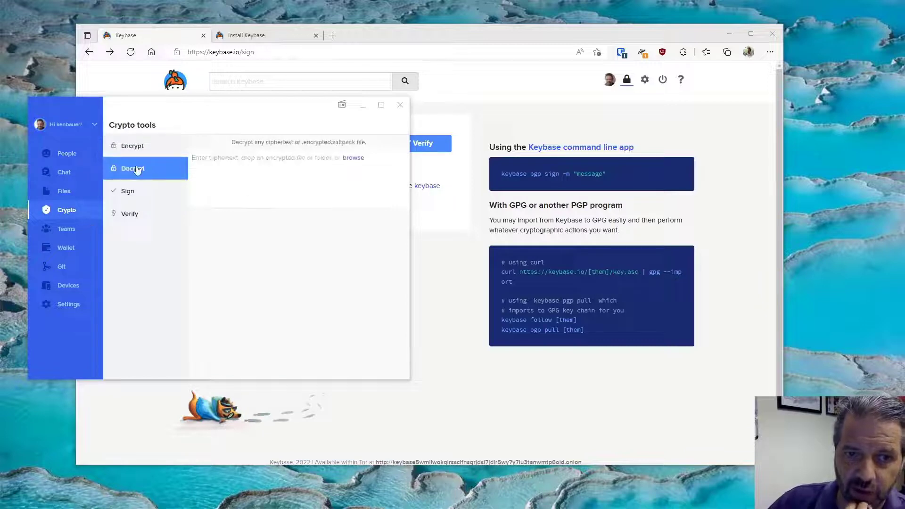
pyautogui.click(138, 201)
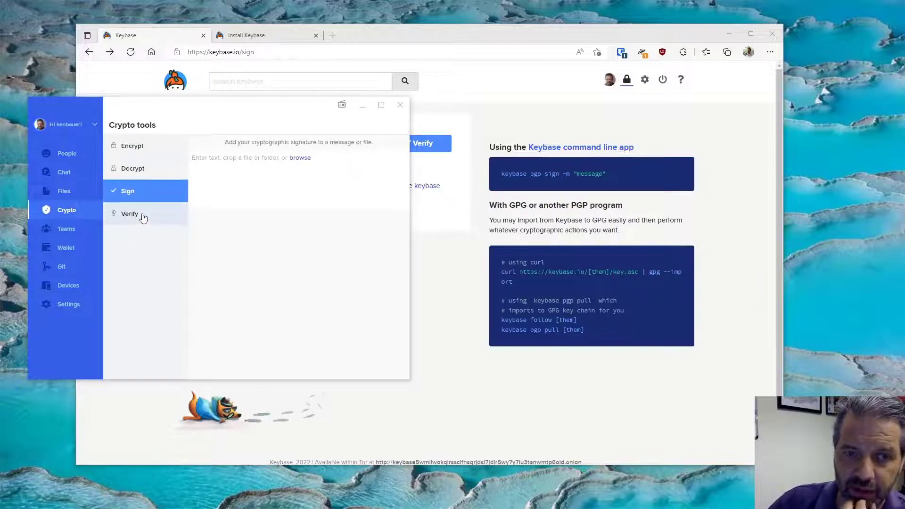
pyautogui.click(141, 214)
pyautogui.click(127, 190)
pyautogui.click(138, 170)
pyautogui.click(137, 145)
pyautogui.click(137, 168)
pyautogui.click(140, 189)
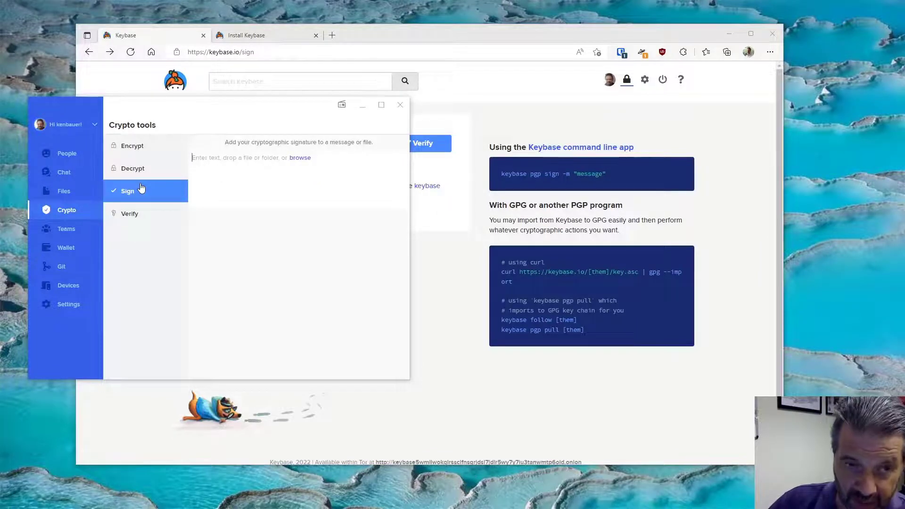
# - Move the Keybase app and browser windows apart so the website's Sign page is fully visible
pyautogui.moveTo(186, 105); pyautogui.dragTo(177, 119)
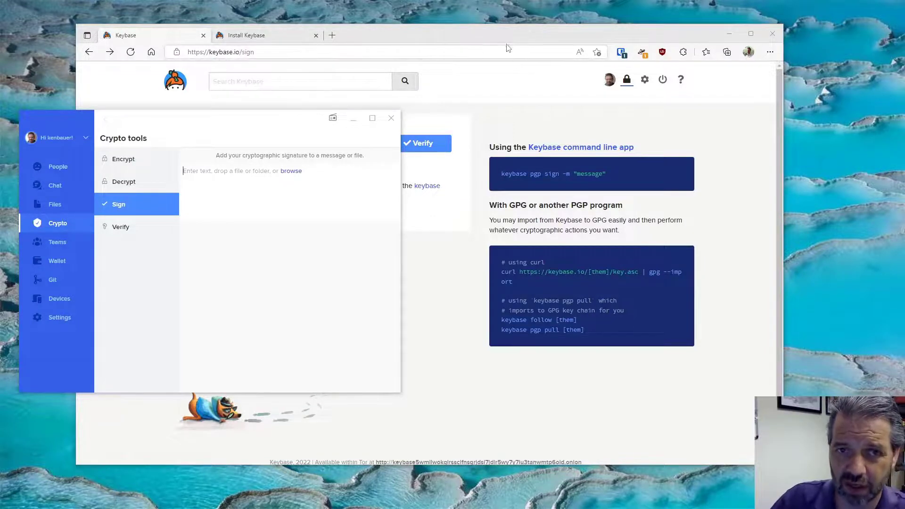
pyautogui.moveTo(473, 36); pyautogui.dragTo(528, 34)
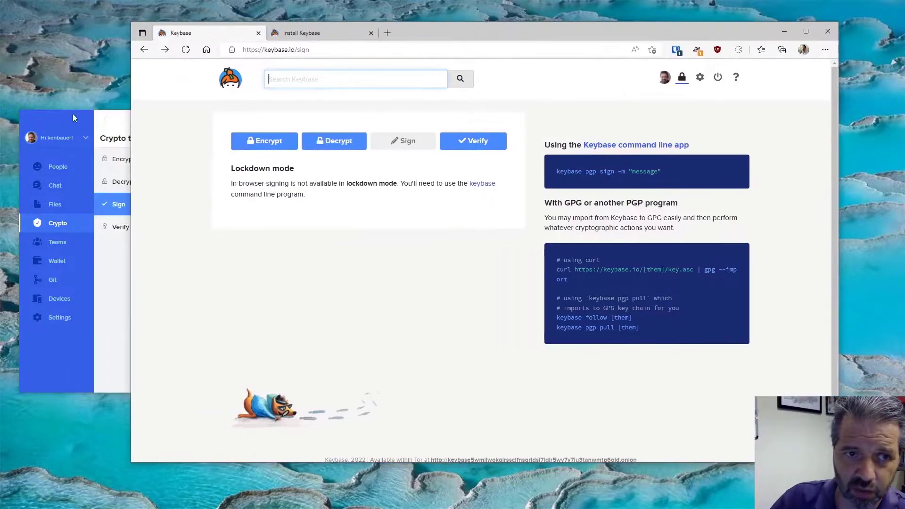